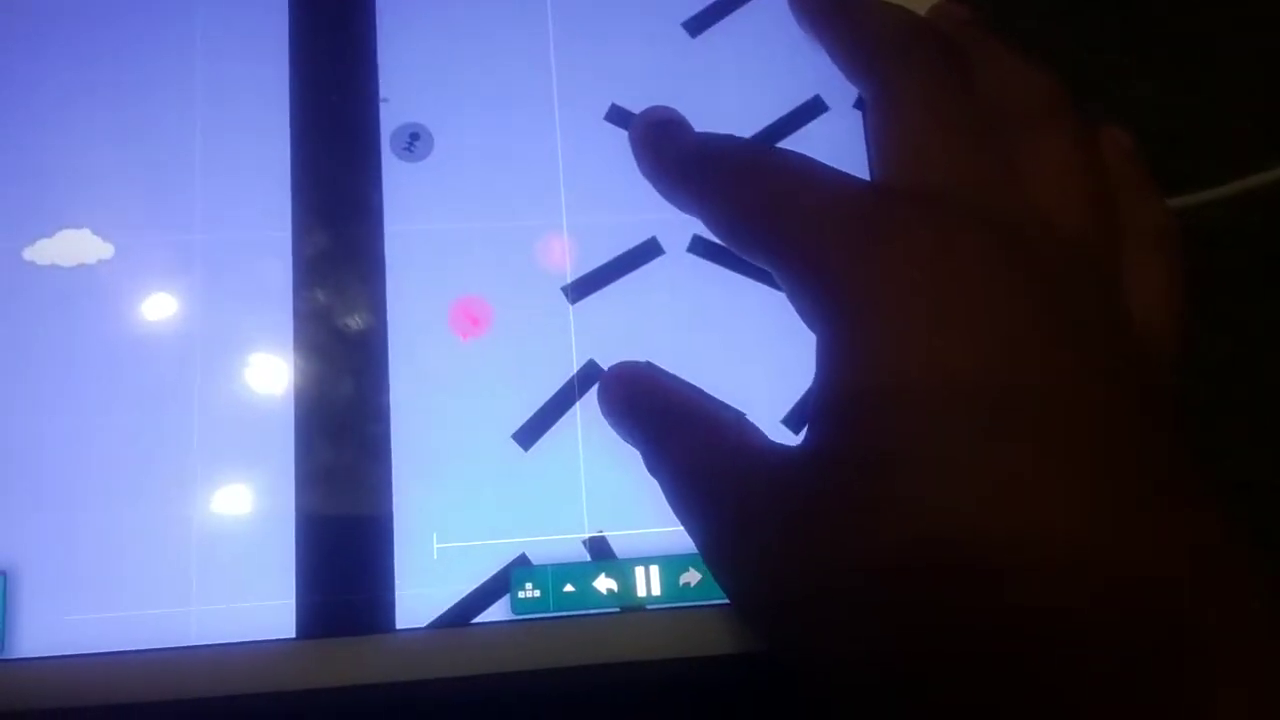
scroll(620, 250, down, 3)
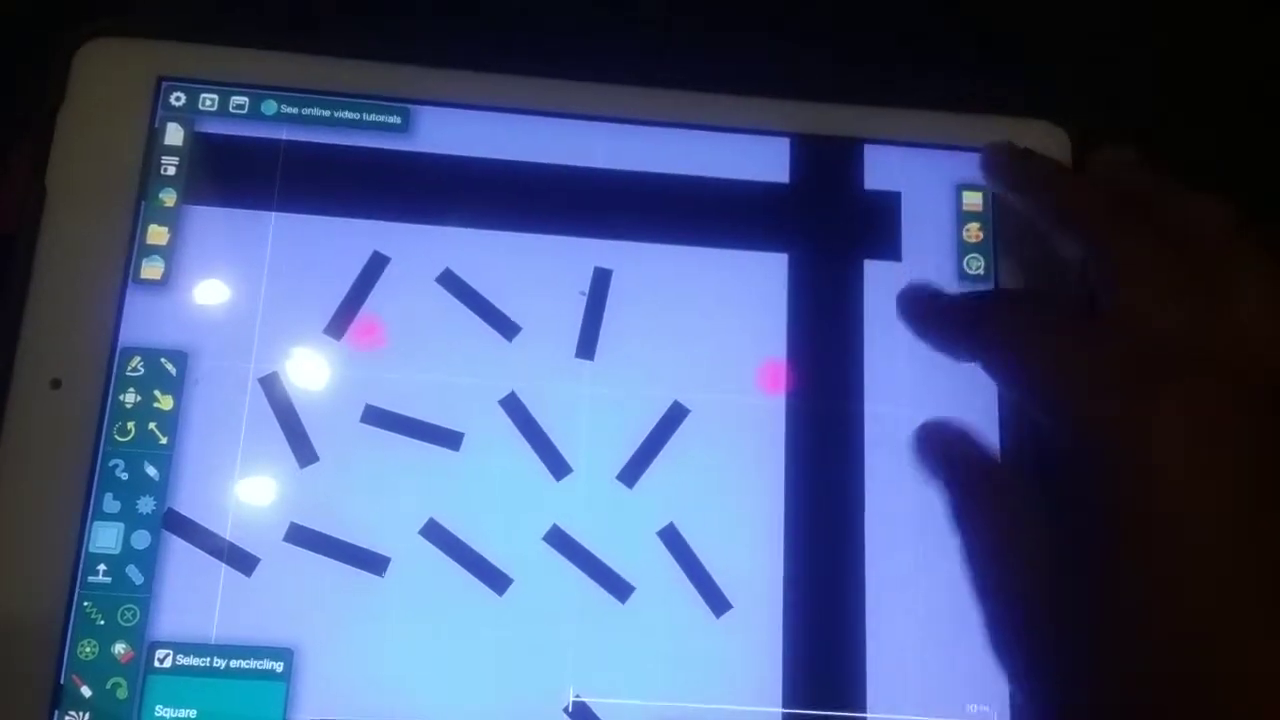
scroll(640, 400, down, 3)
scroll(640, 350, down, 3)
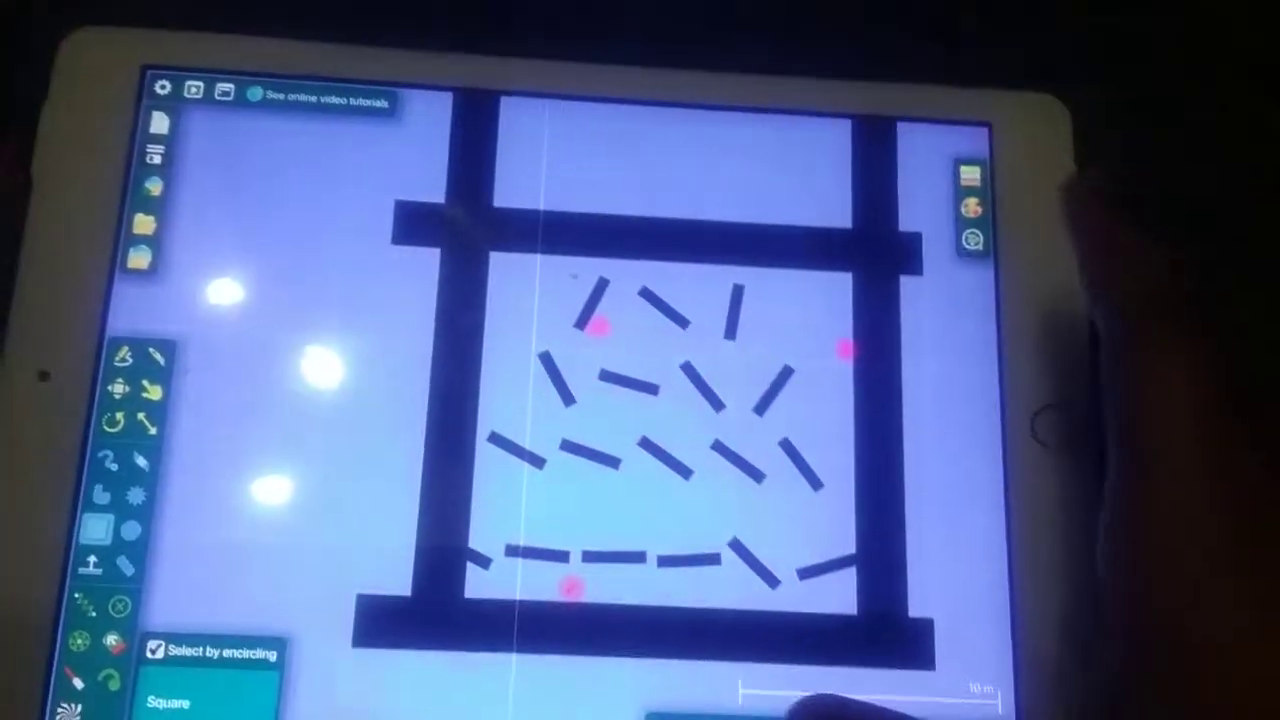
scroll(640, 400, up, 3)
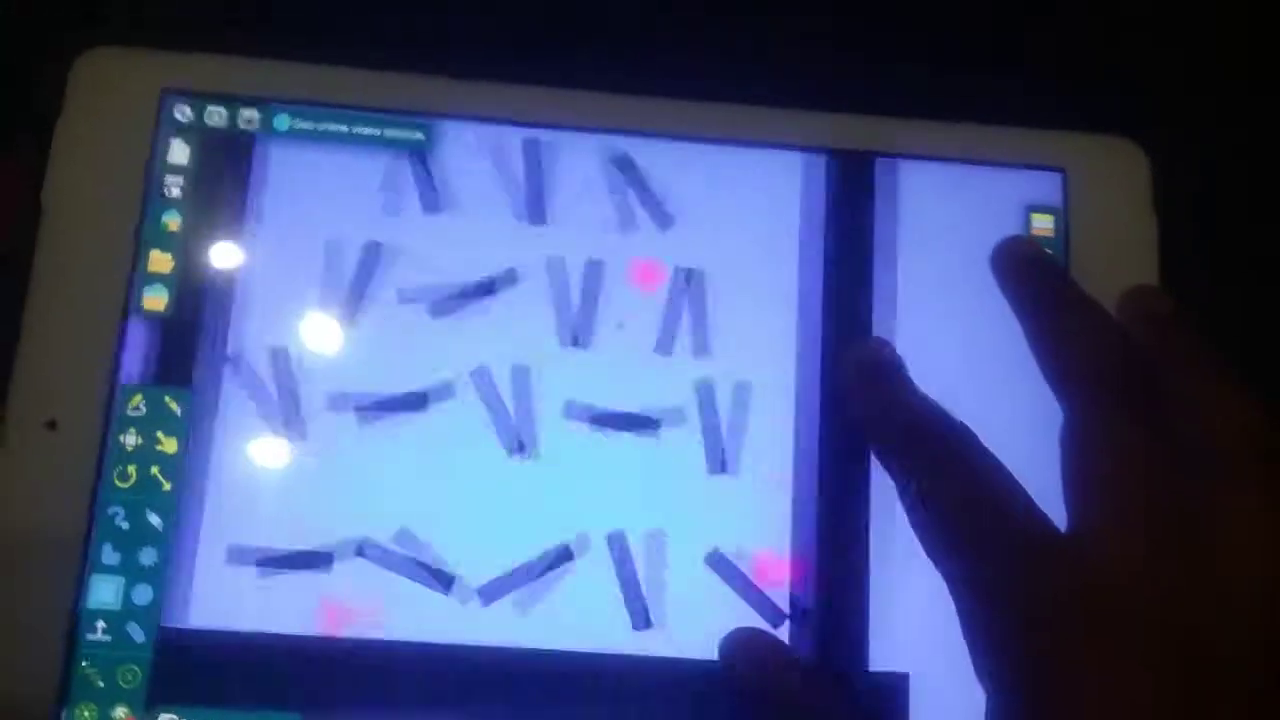
scroll(700, 400, up, 3)
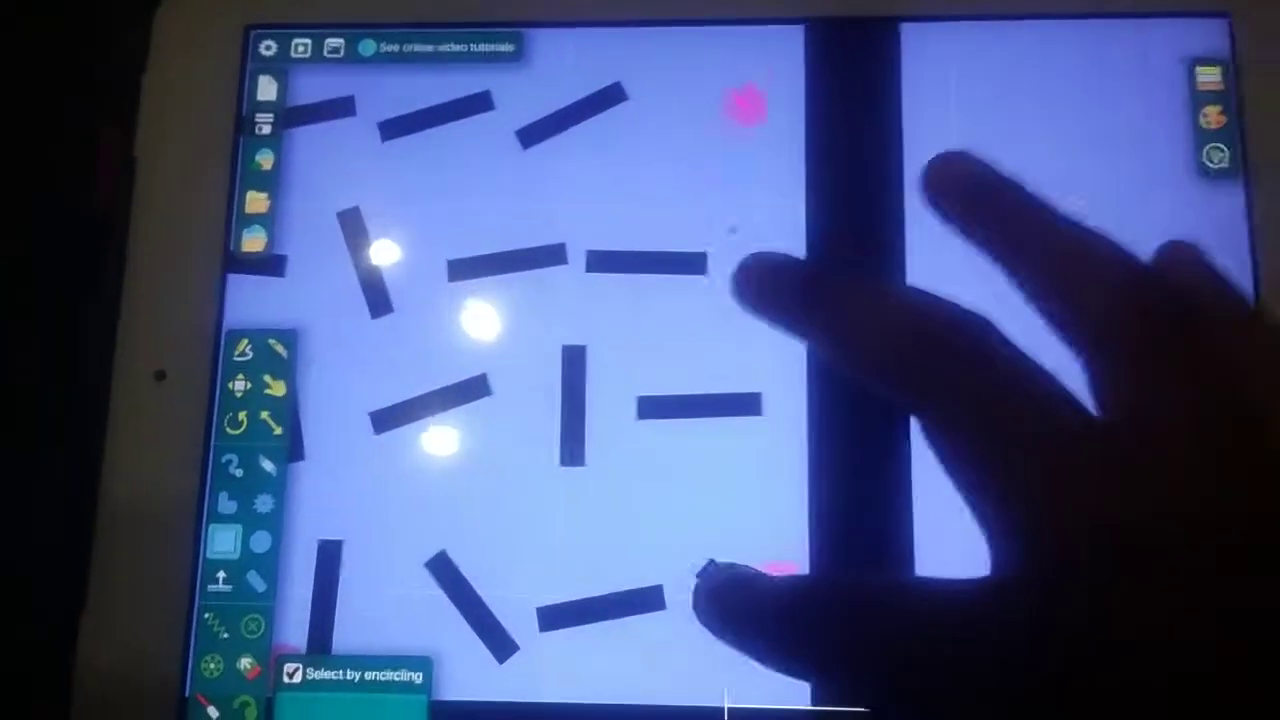
- Check a stick's edit options in the enclosed box, then close in on the bottom wall
right_click(720, 600)
click(600, 300)
scroll(800, 350, up, 5)
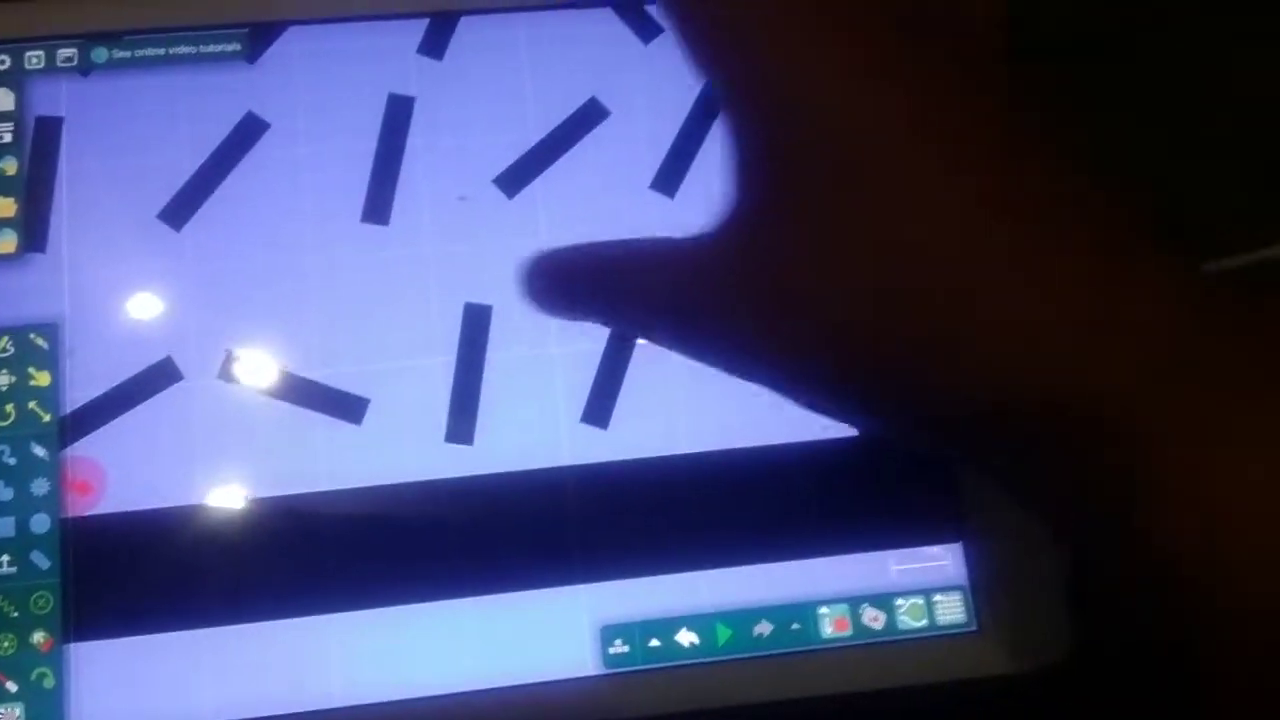
click(480, 270)
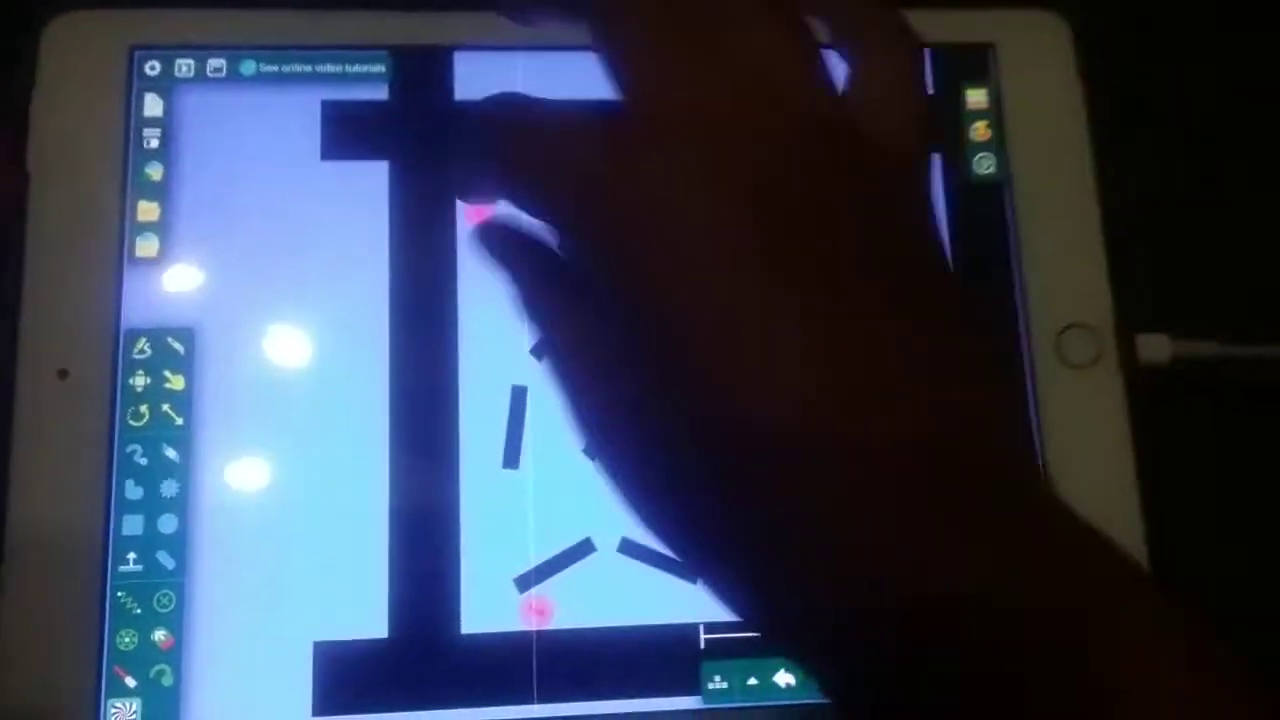
- Pan the view to another part of the walled arena
drag(560, 290, 420, 160)
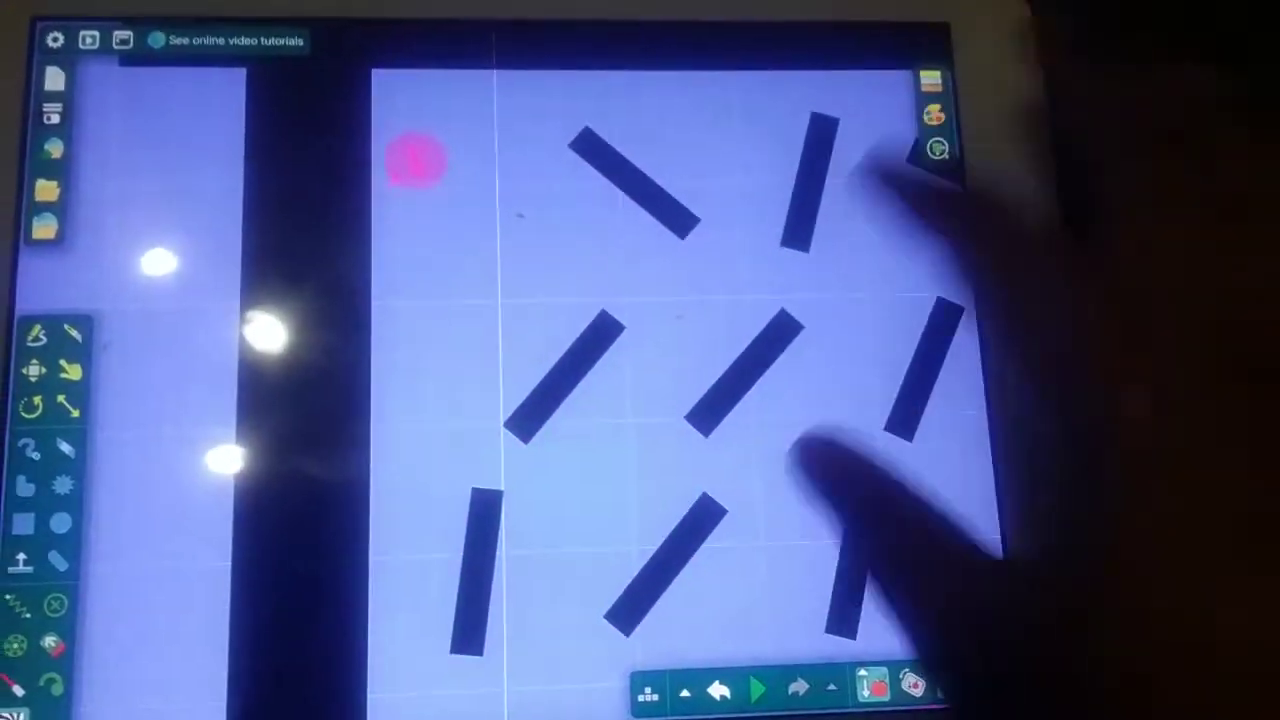